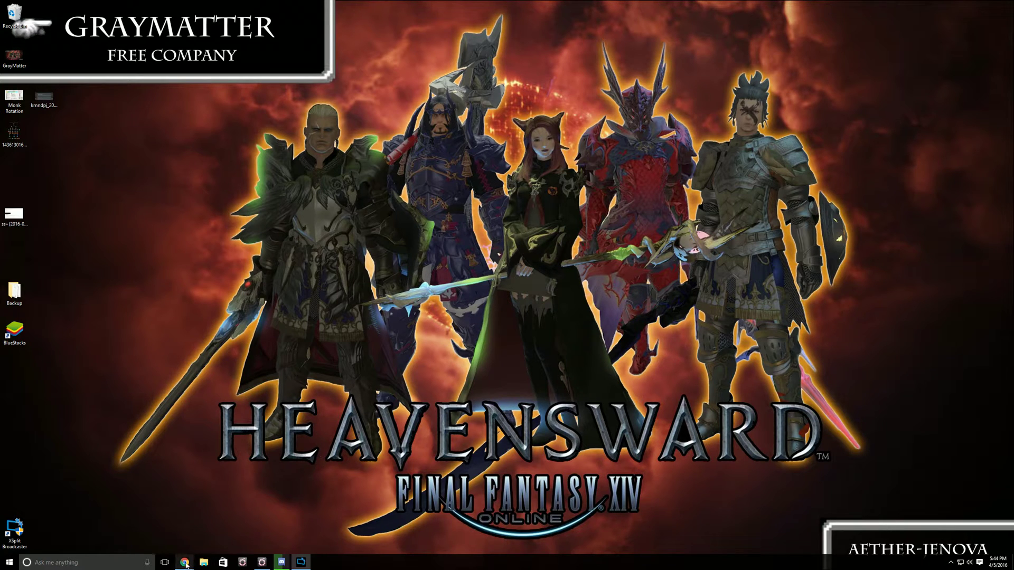
# Step: Switch the report's fight from Sephirot to Alexander: Midas Savage's Hummelfaust, showing wipe 12
pyautogui.moveTo(185, 563)
pyautogui.click(227, 523)
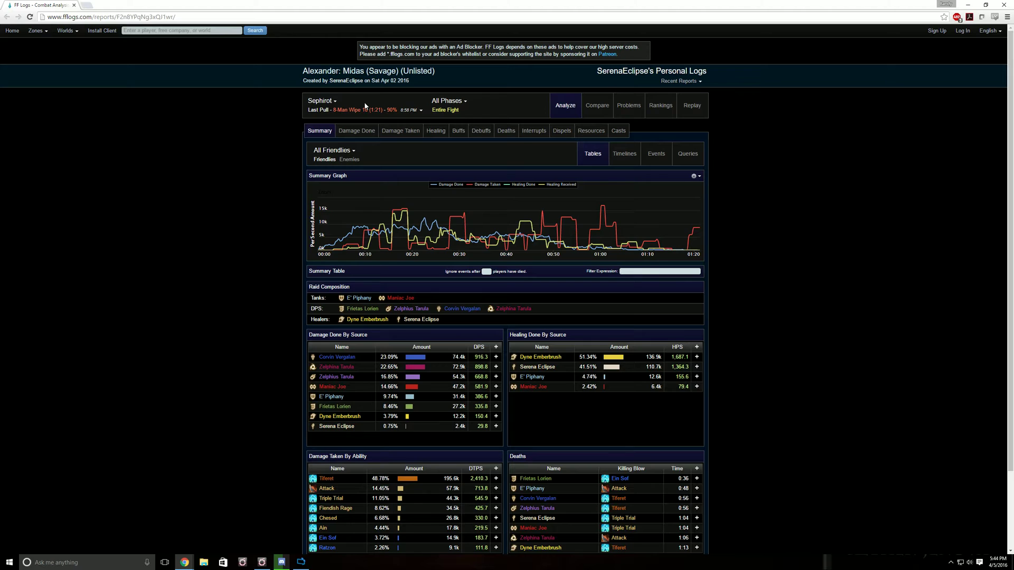
pyautogui.click(328, 102)
pyautogui.moveTo(334, 117)
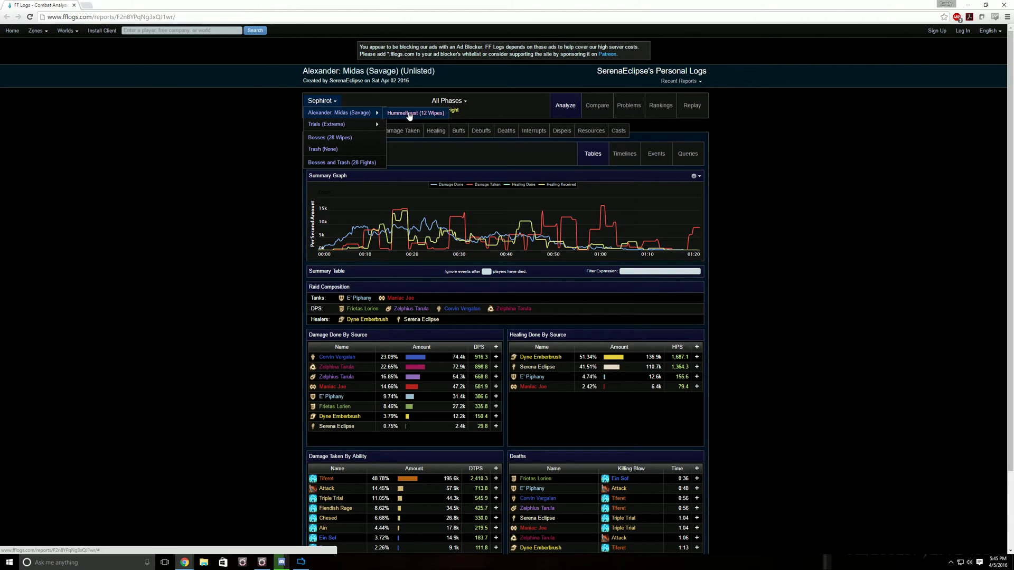
pyautogui.click(410, 114)
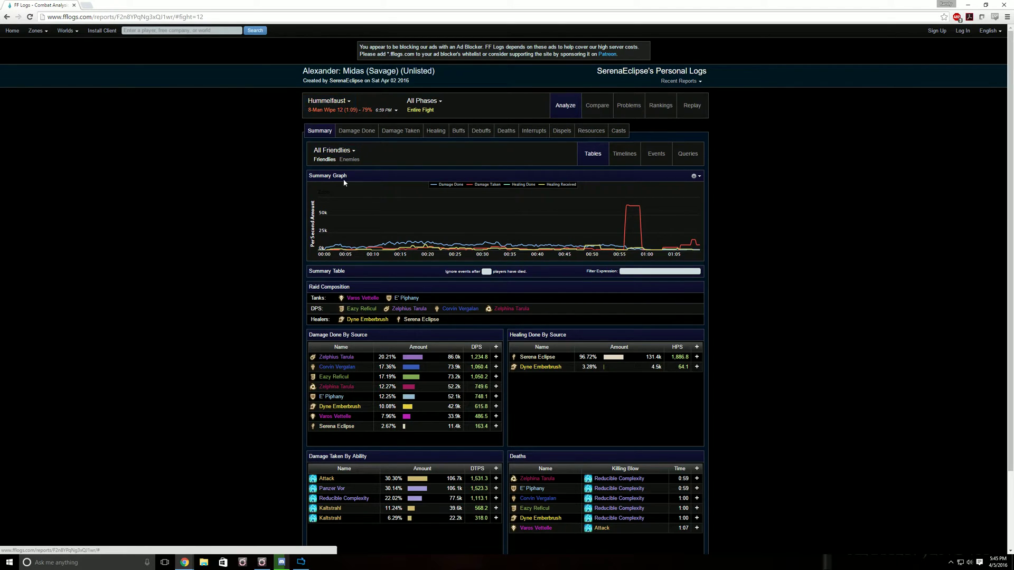
# Step: Pick wipe 2 (1:08) from the 8-Man Wipe selector and review its deaths summary
pyautogui.scroll(-1, 340, 103)
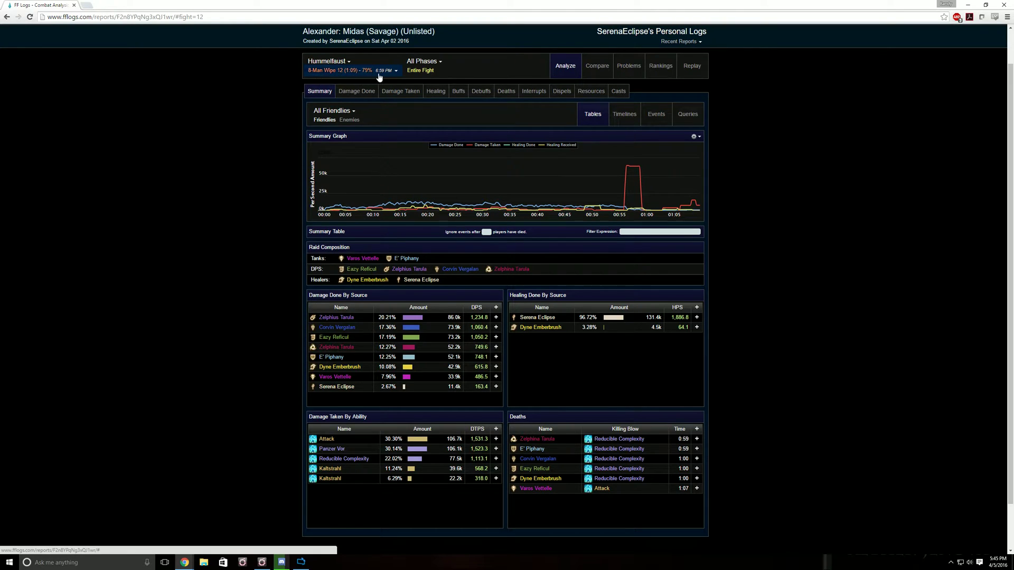
pyautogui.click(395, 77)
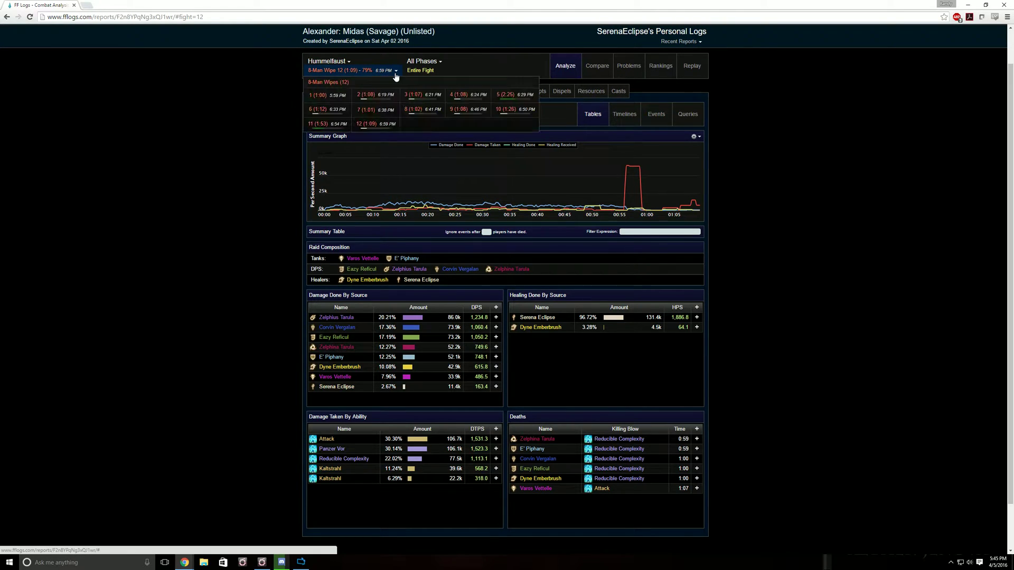
pyautogui.click(377, 98)
pyautogui.scroll(-1, 281, 237)
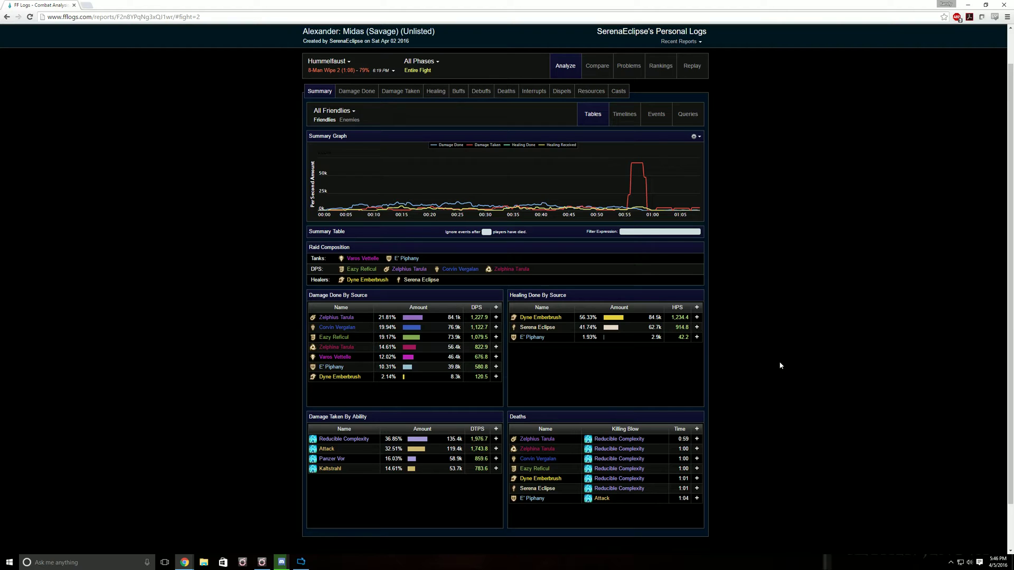
# Step: Search Compare for top parses similar to the chosen party member, keeping the Default metric
pyautogui.click(597, 71)
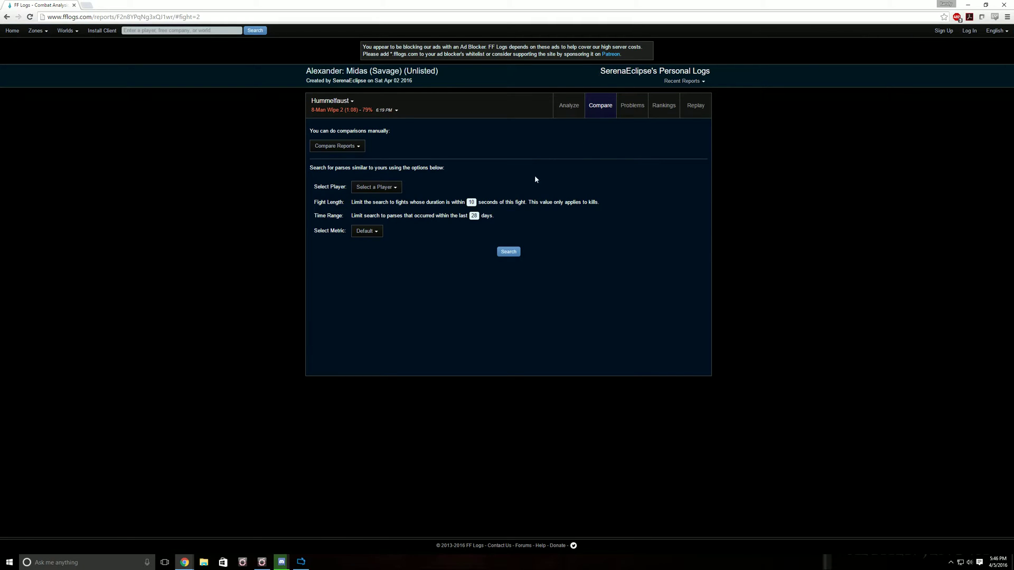
pyautogui.click(385, 189)
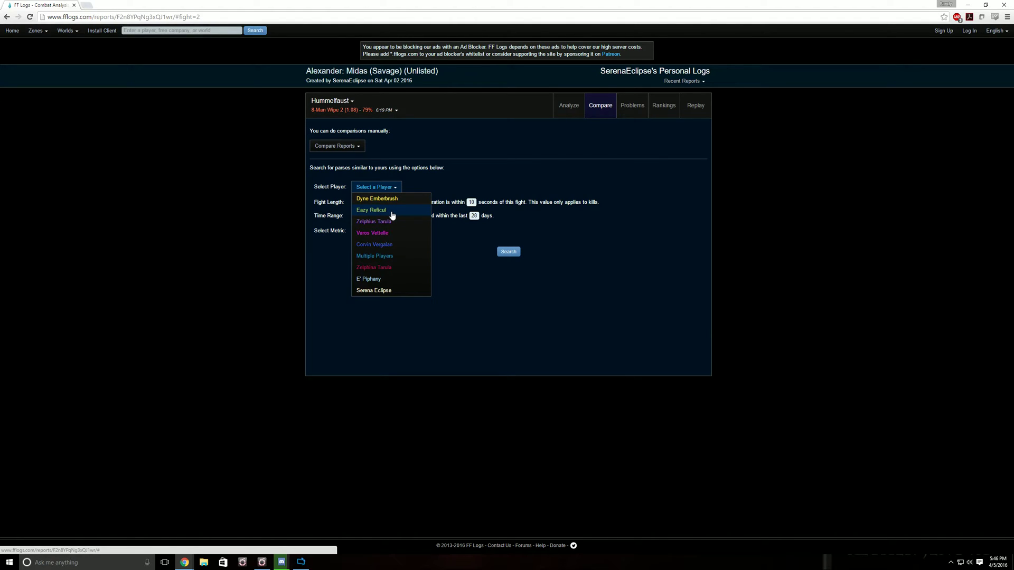
pyautogui.click(388, 212)
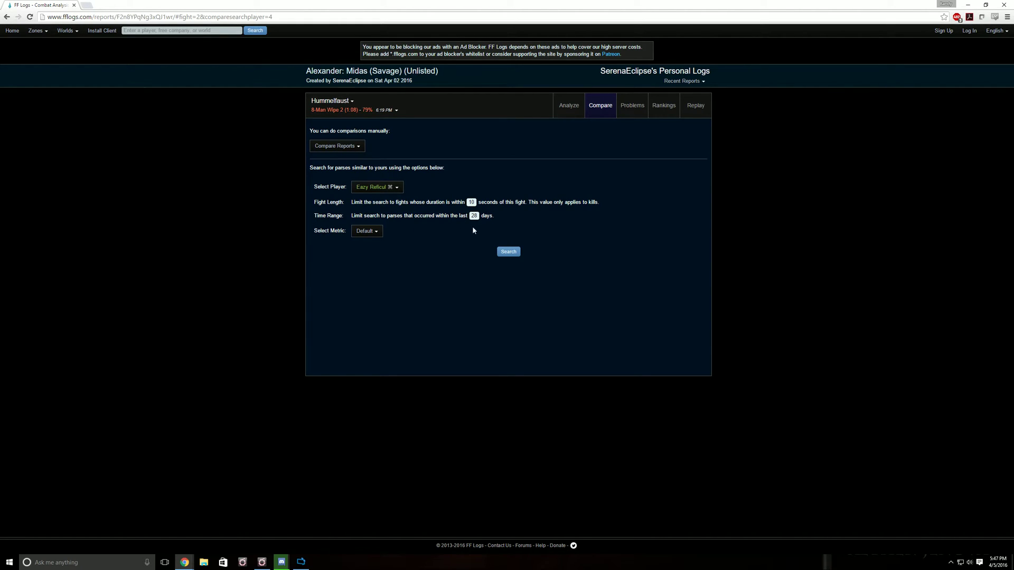
pyautogui.click(372, 235)
pyautogui.click(379, 234)
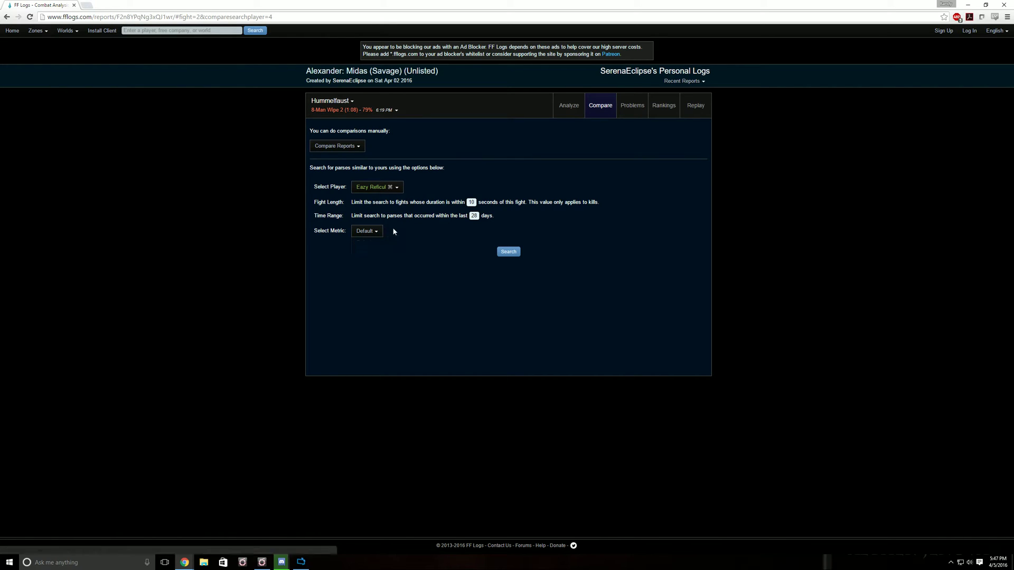
pyautogui.click(517, 252)
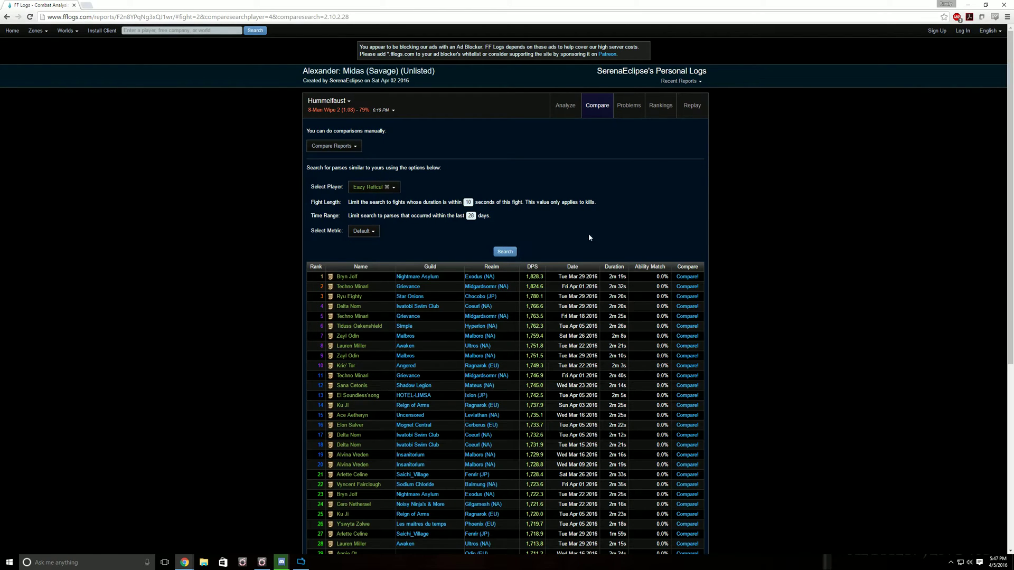
# Step: Open the comparison against the rank 1 parse in a new tab and review damage by ability
pyautogui.scroll(-1, 674, 221)
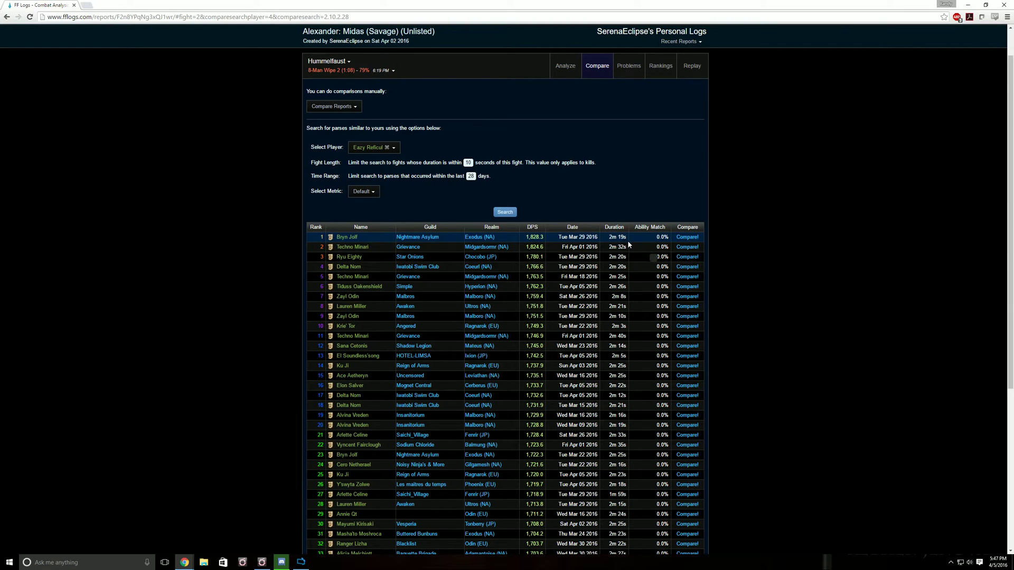
pyautogui.click(687, 237)
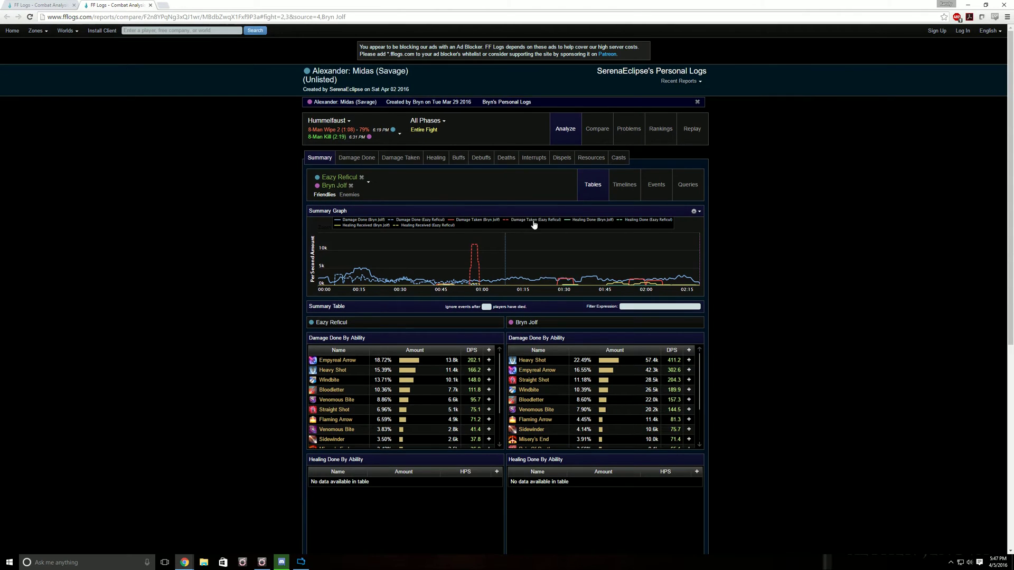
pyautogui.scroll(-1, 751, 265)
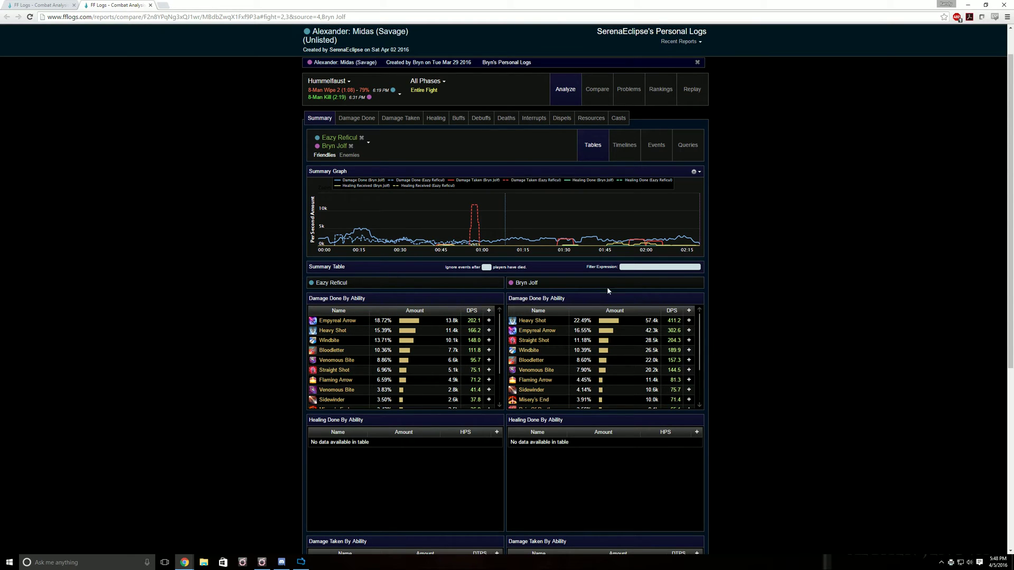
# Step: Switch the comparison to the Events view and scroll through both players' event logs
pyautogui.click(660, 151)
pyautogui.scroll(-1, 779, 252)
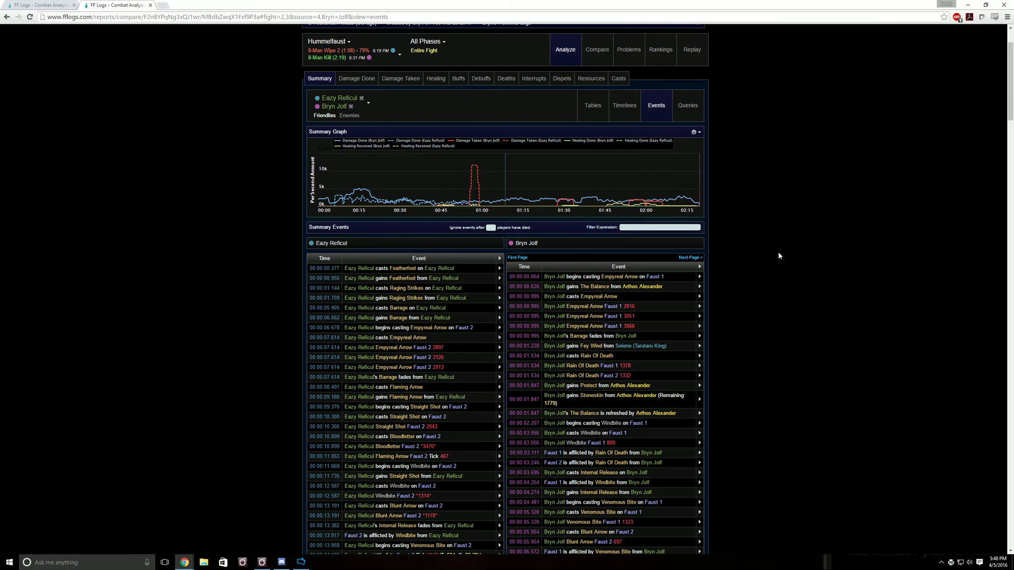
pyautogui.moveTo(1009, 123); pyautogui.dragTo(1009, 144)
pyautogui.scroll(1, 970, 159)
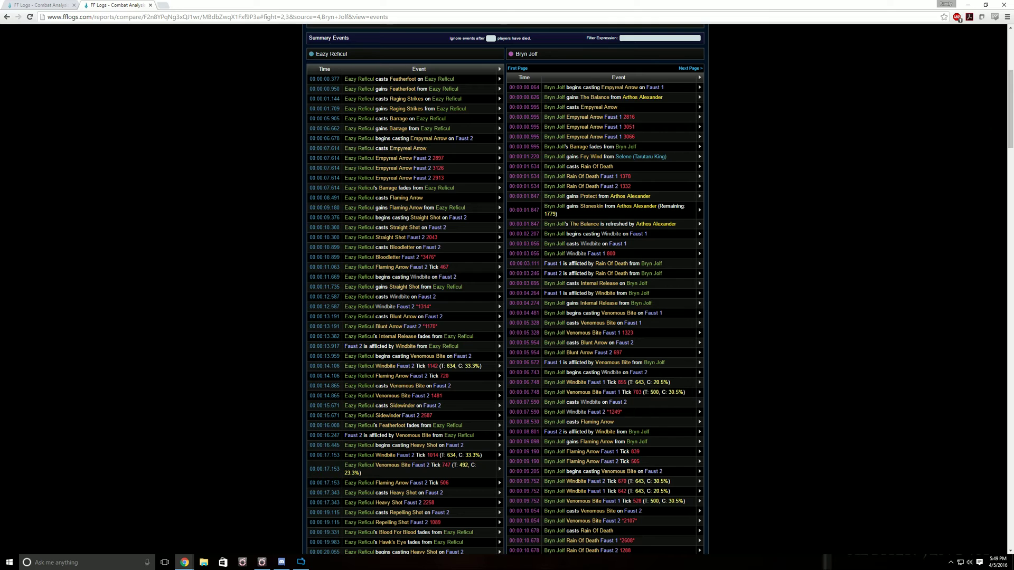
pyautogui.moveTo(1007, 127); pyautogui.dragTo(1012, 95)
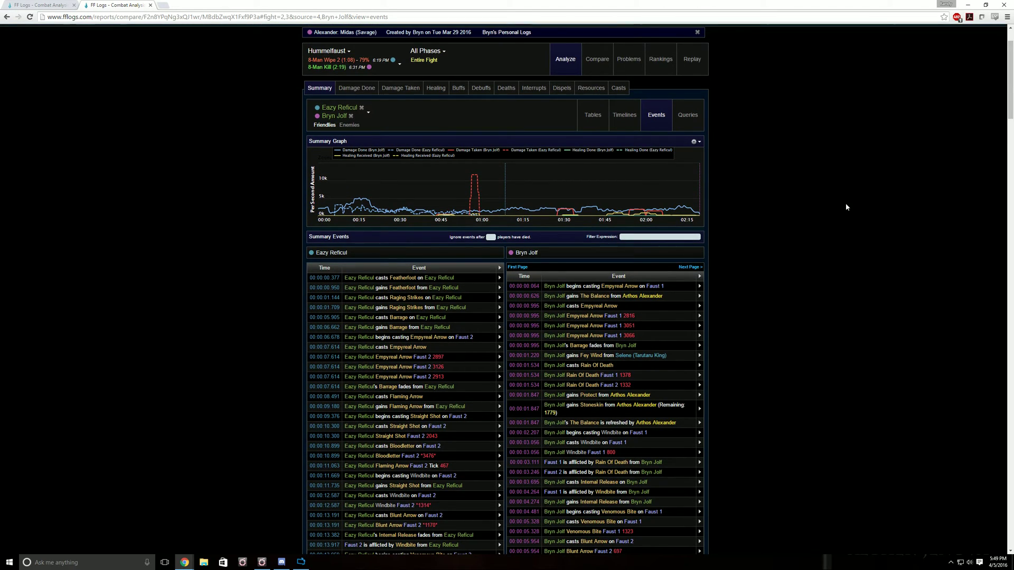
# Step: Play the wipe replay, inspect the paladin and warrior, and pause it at 0:37
pyautogui.click(698, 62)
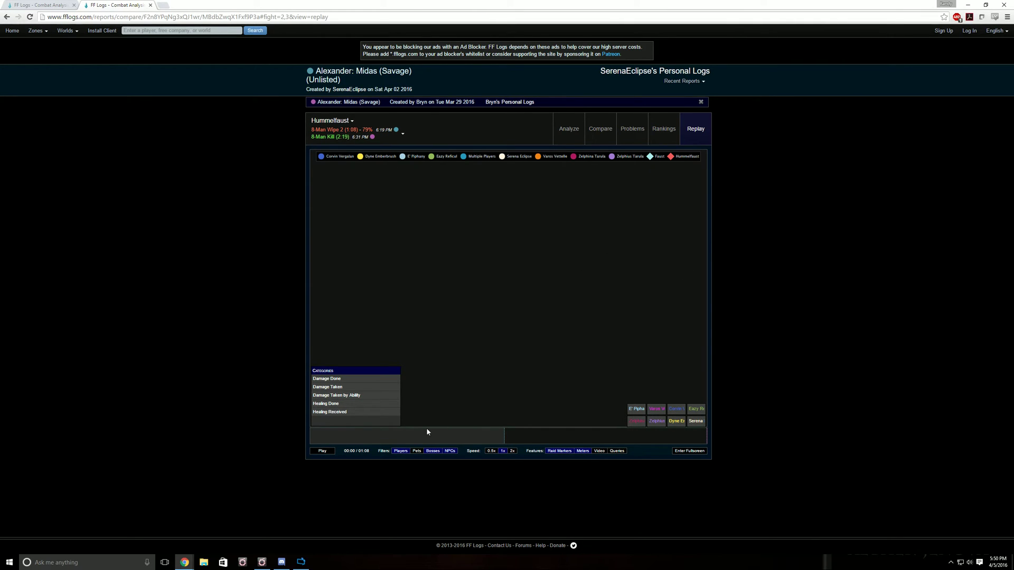
pyautogui.click(323, 452)
pyautogui.moveTo(554, 353)
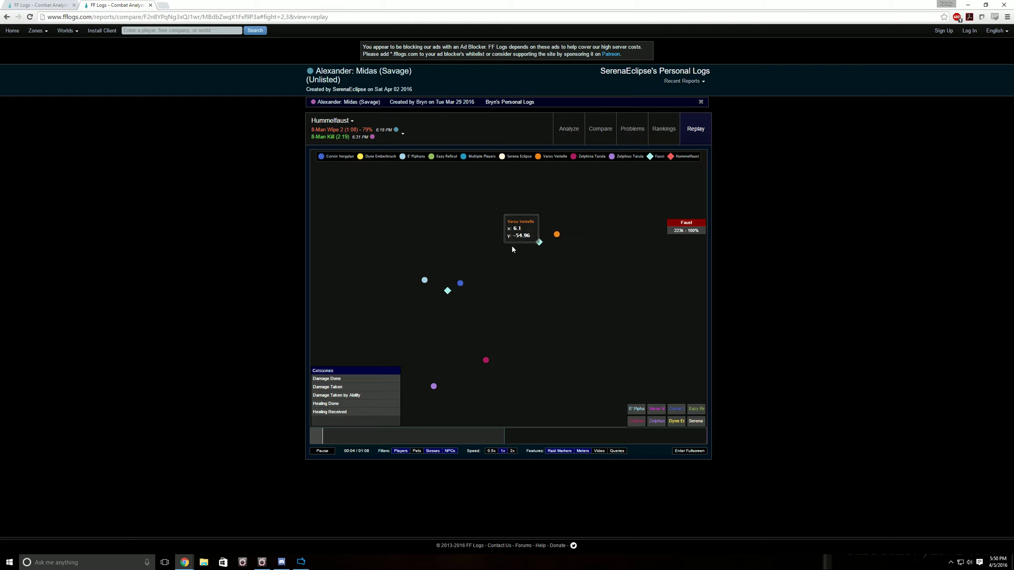
pyautogui.moveTo(447, 291)
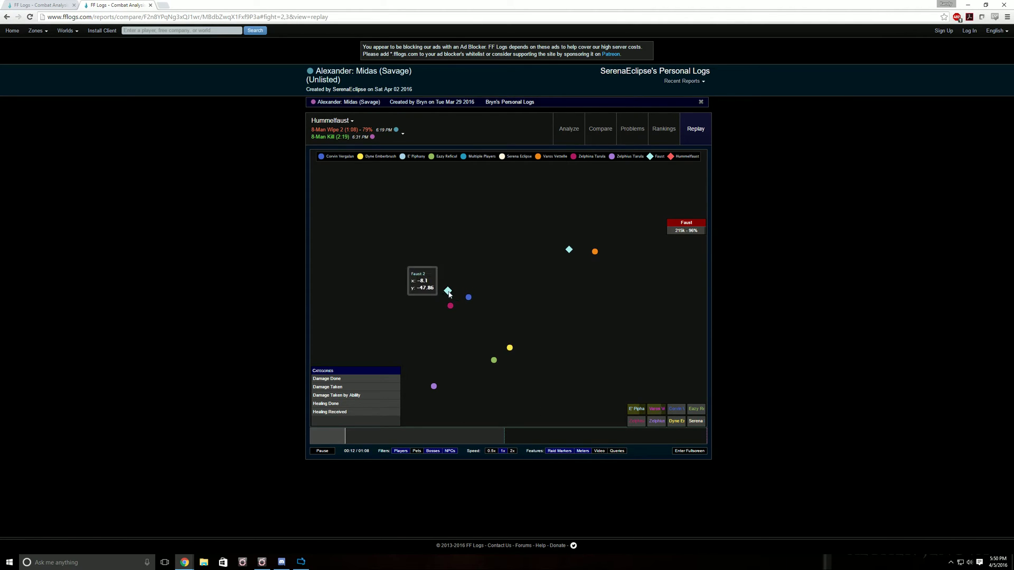
pyautogui.click(469, 296)
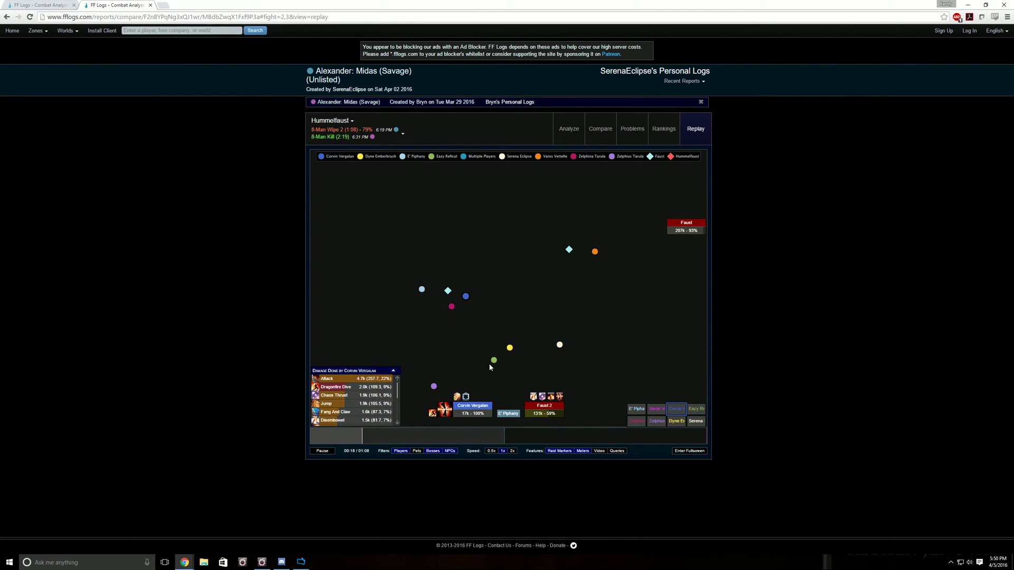
pyautogui.click(421, 289)
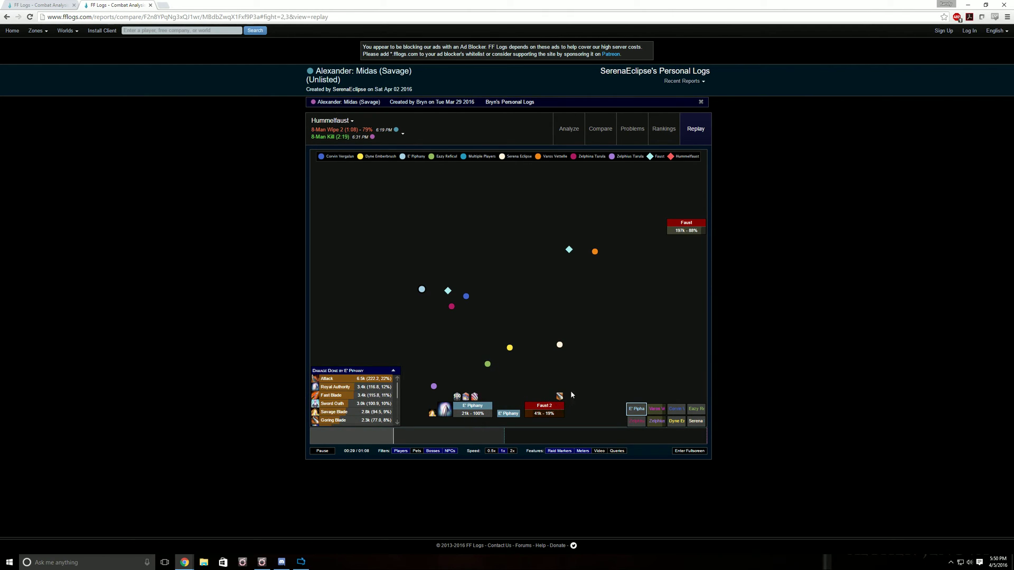
pyautogui.click(656, 411)
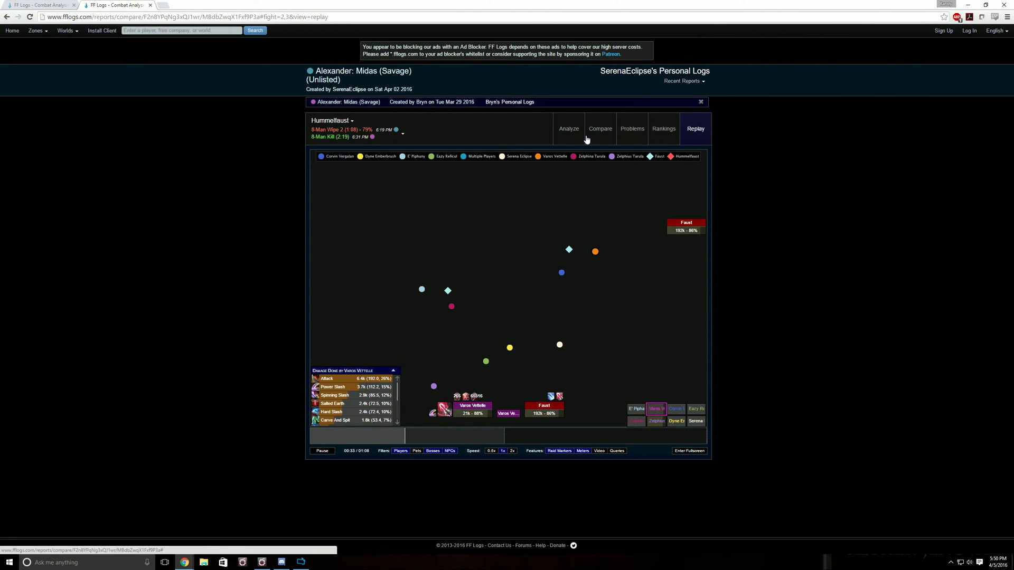
pyautogui.press('space')
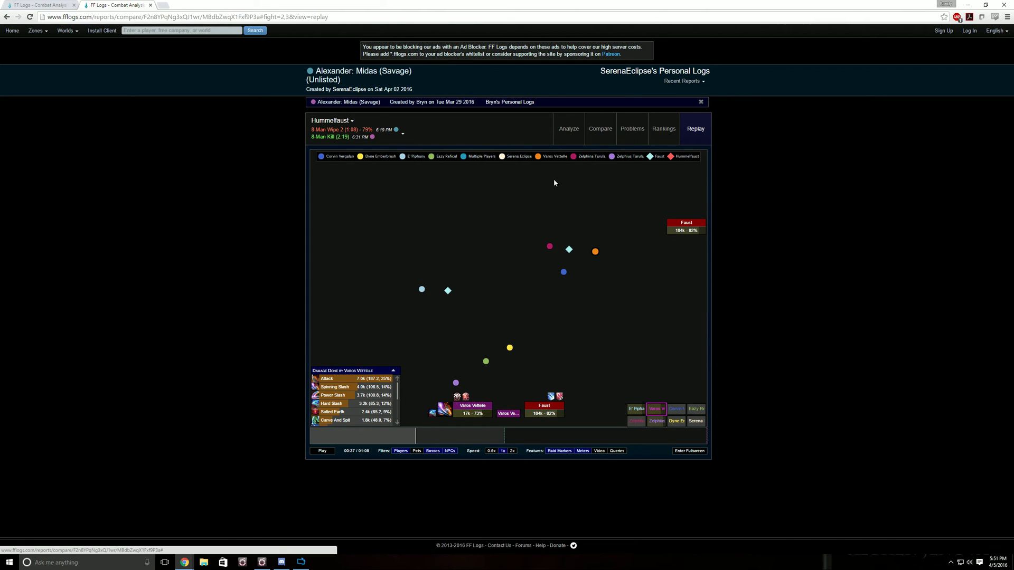
# Step: Search for top-ranked parses similar to the bard party member's performance
pyautogui.click(603, 130)
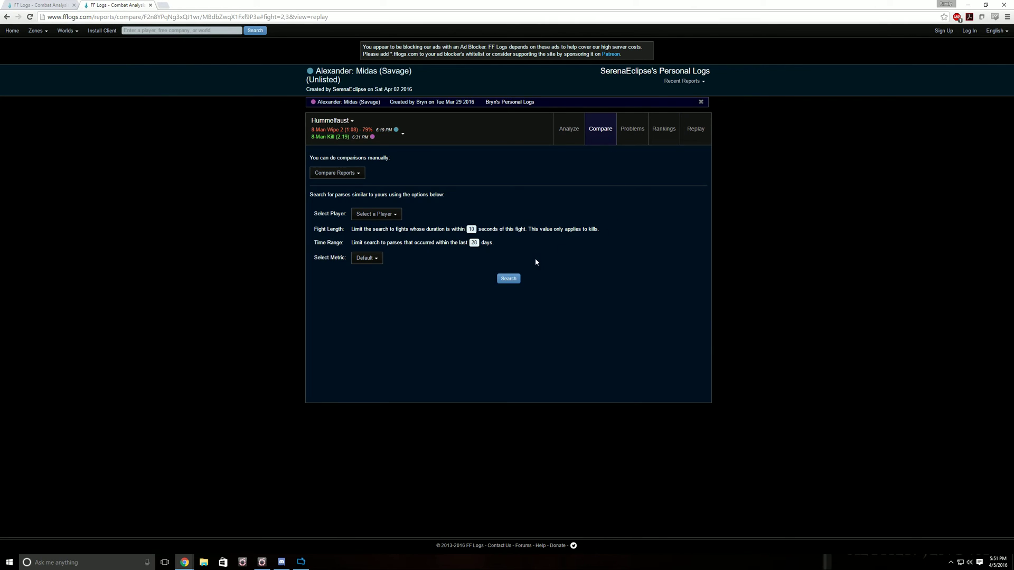
pyautogui.click(395, 218)
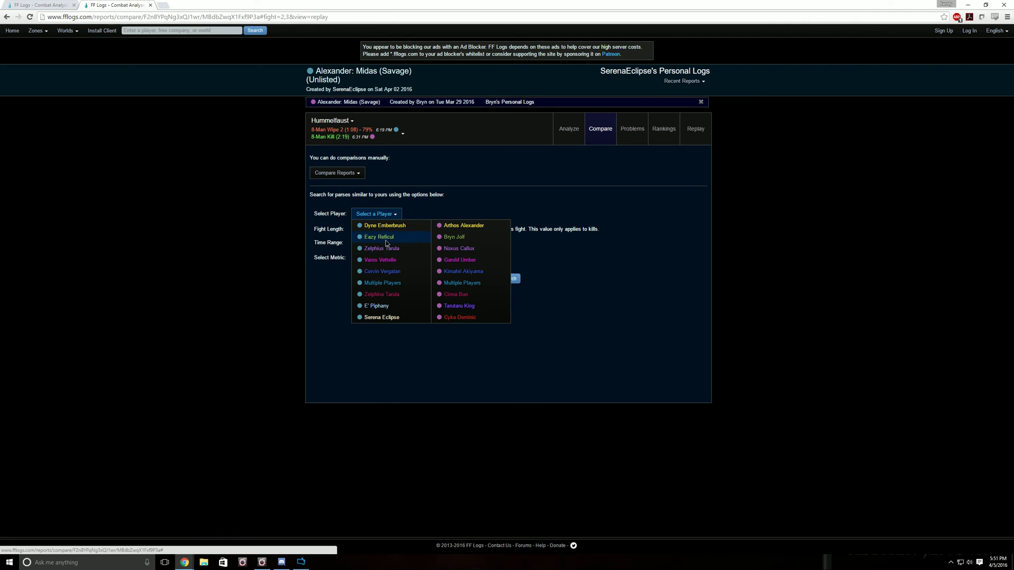
pyautogui.click(386, 247)
pyautogui.click(392, 216)
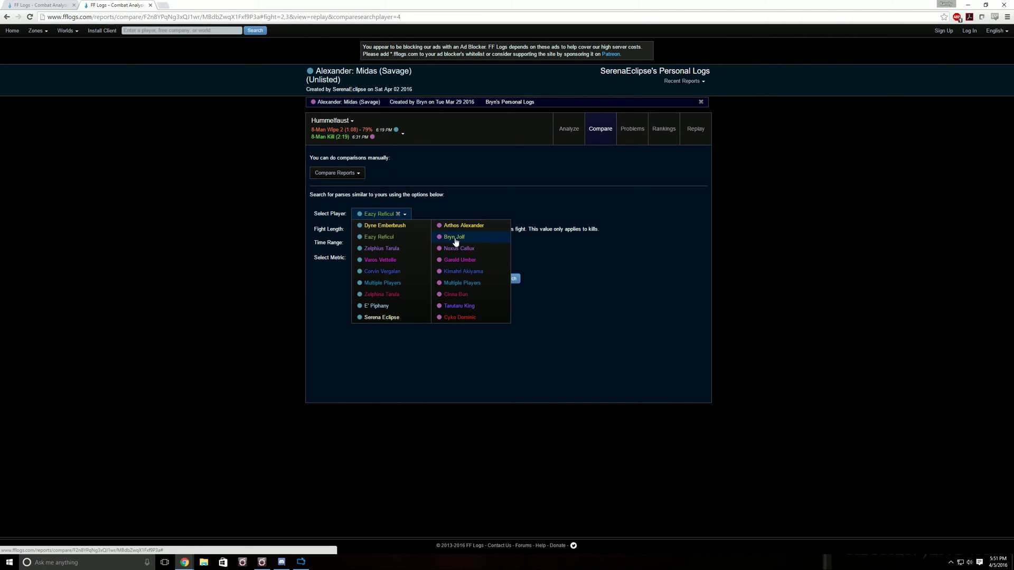
pyautogui.click(385, 226)
pyautogui.click(385, 214)
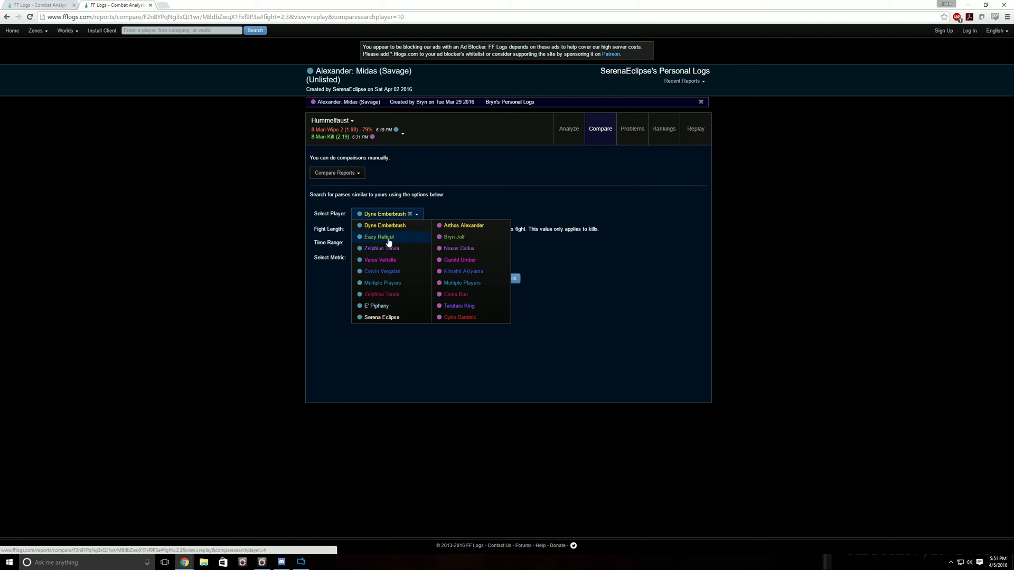
pyautogui.click(388, 238)
pyautogui.click(509, 279)
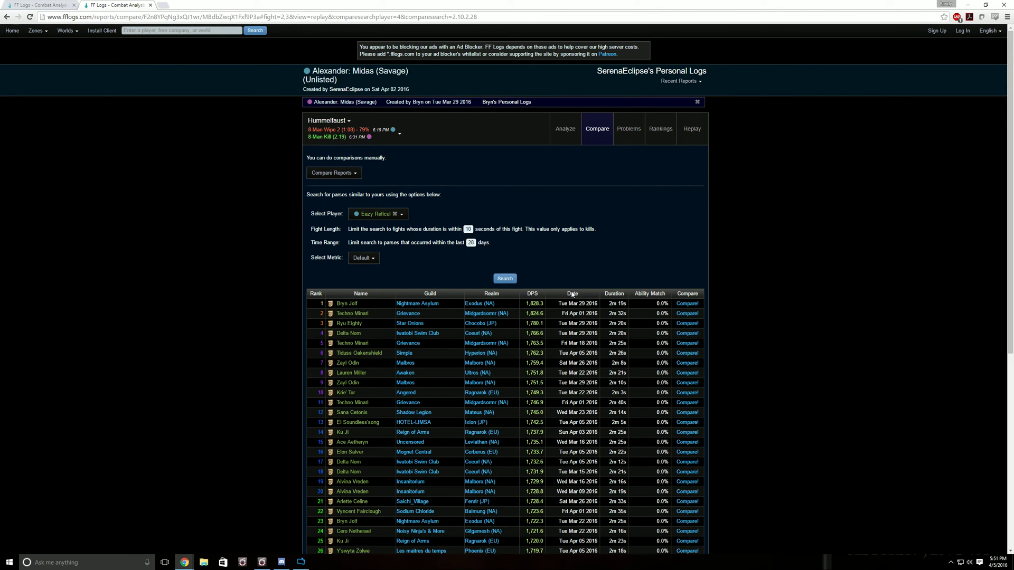
# Step: Compare the bard against the rank 1 parse and scroll through both event logs
pyautogui.click(688, 304)
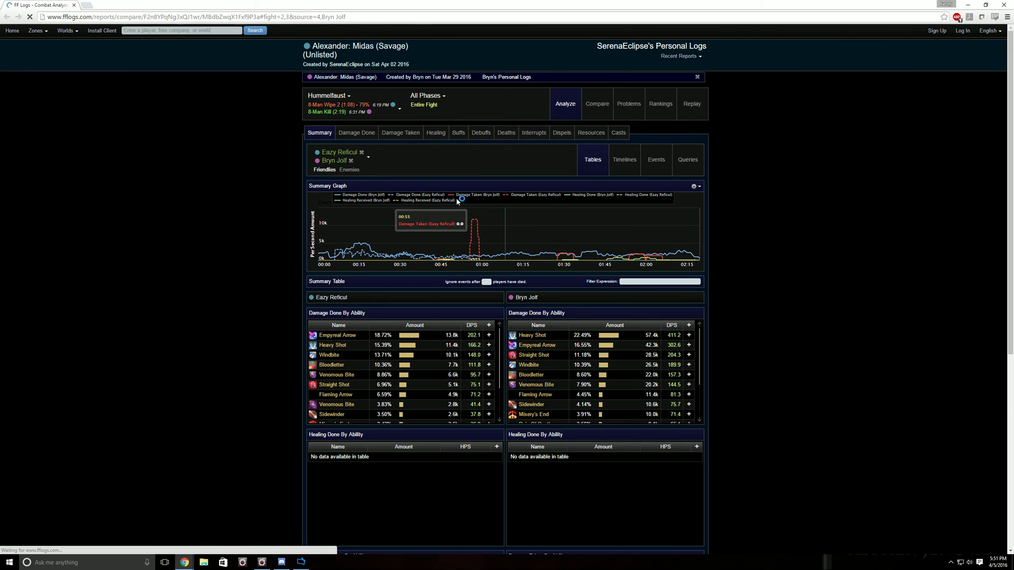
pyautogui.click(654, 162)
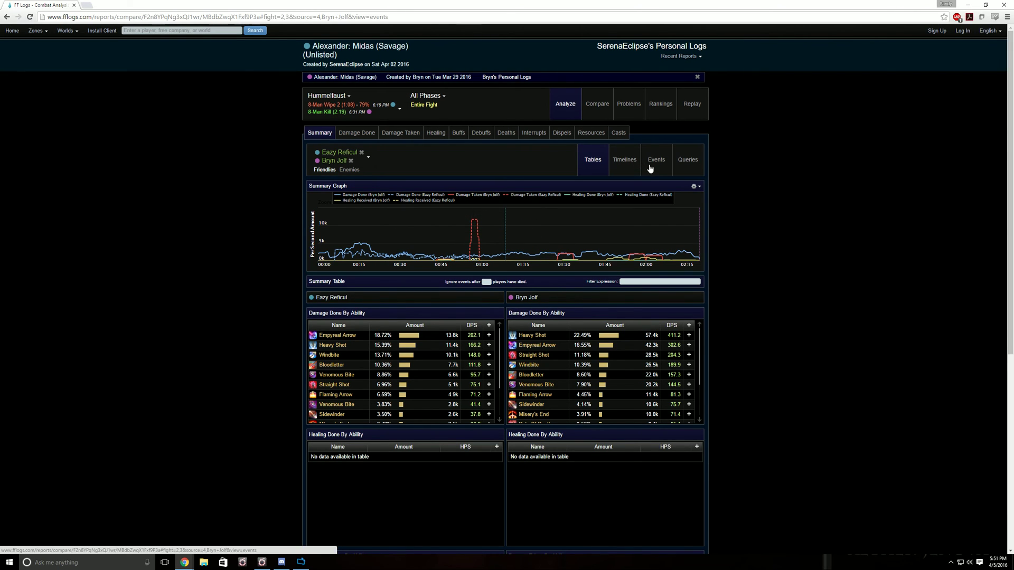
pyautogui.scroll(-1, 766, 204)
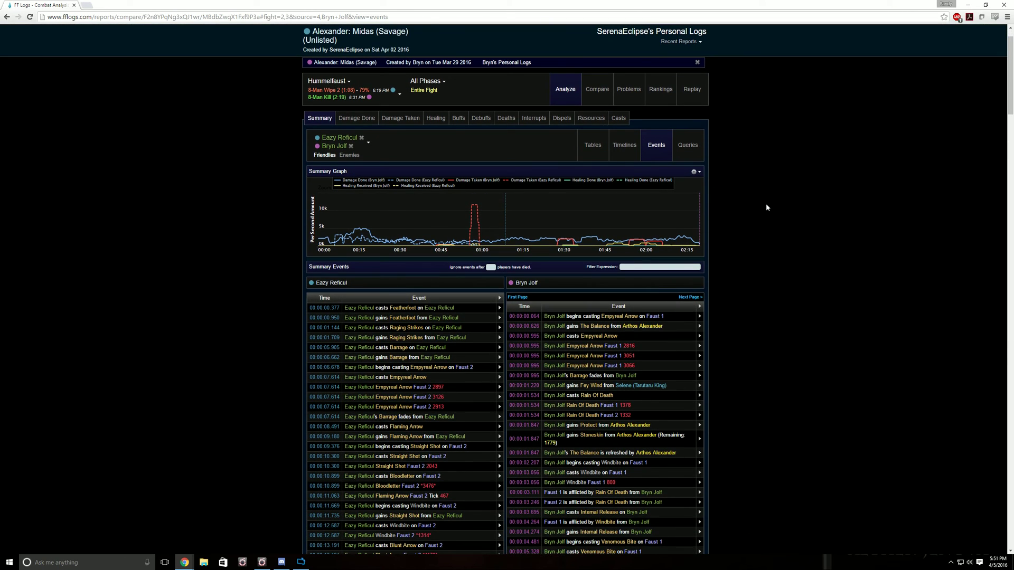
pyautogui.scroll(-1, 734, 275)
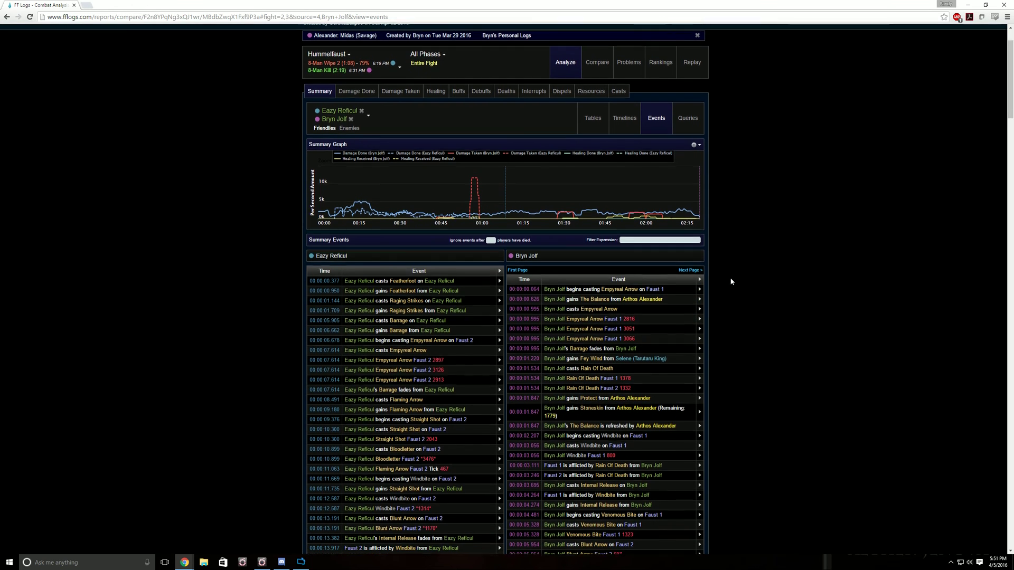
pyautogui.scroll(3, 730, 281)
# Step: Open the top player's Mar 29 Alexander: Midas (Savage) report and play its kill replay
pyautogui.click(519, 103)
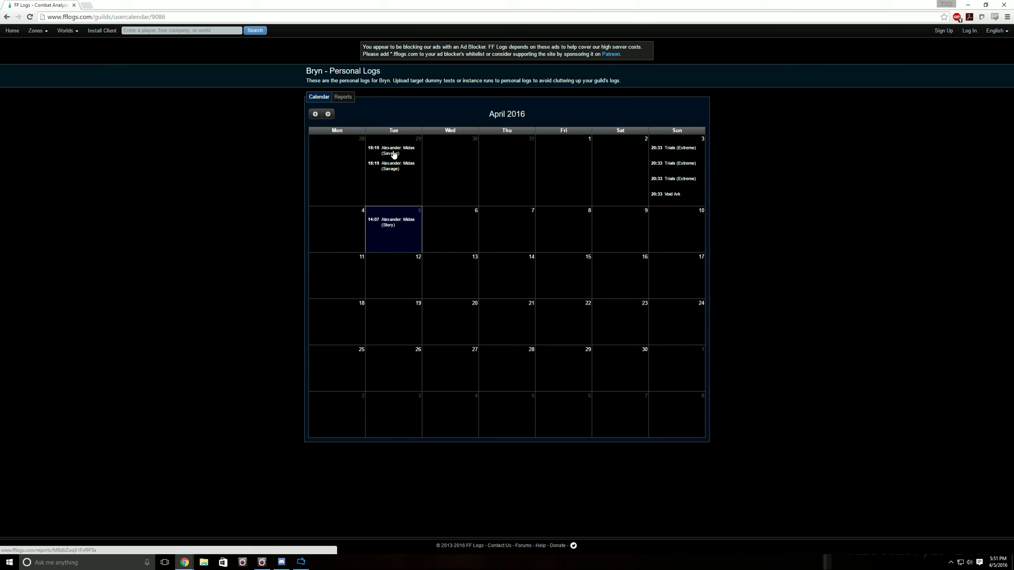
pyautogui.click(395, 157)
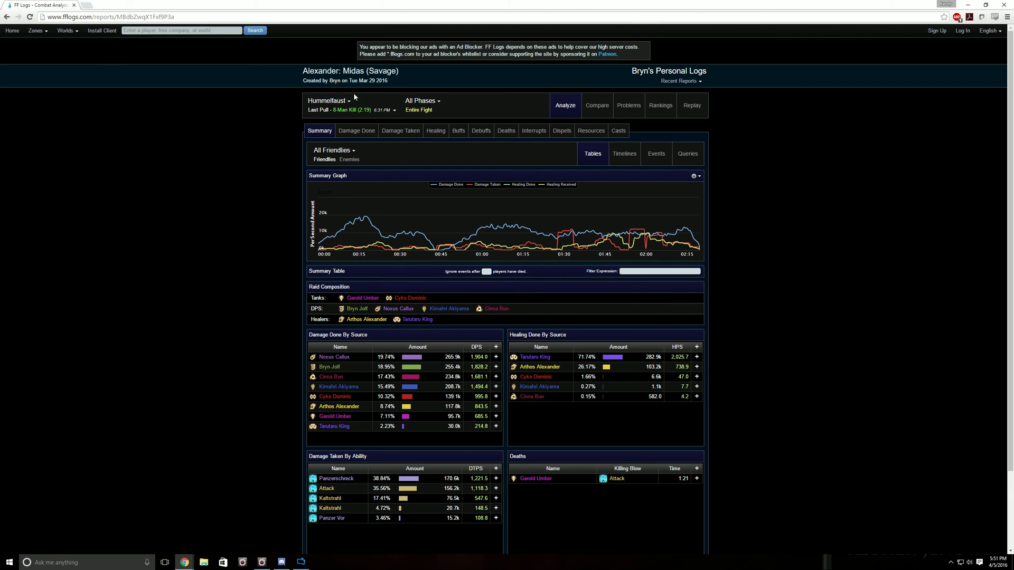
pyautogui.click(700, 109)
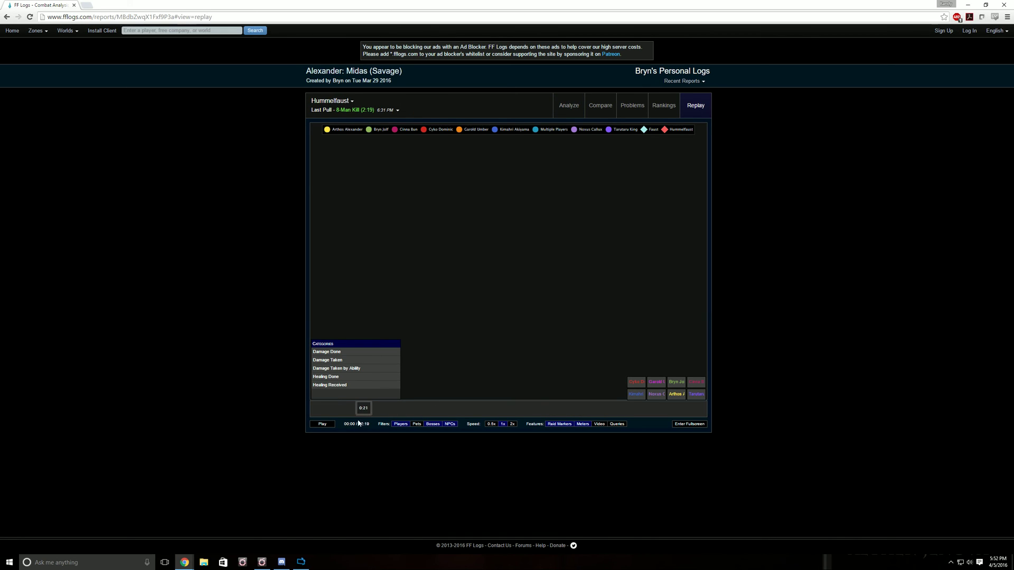
pyautogui.click(323, 426)
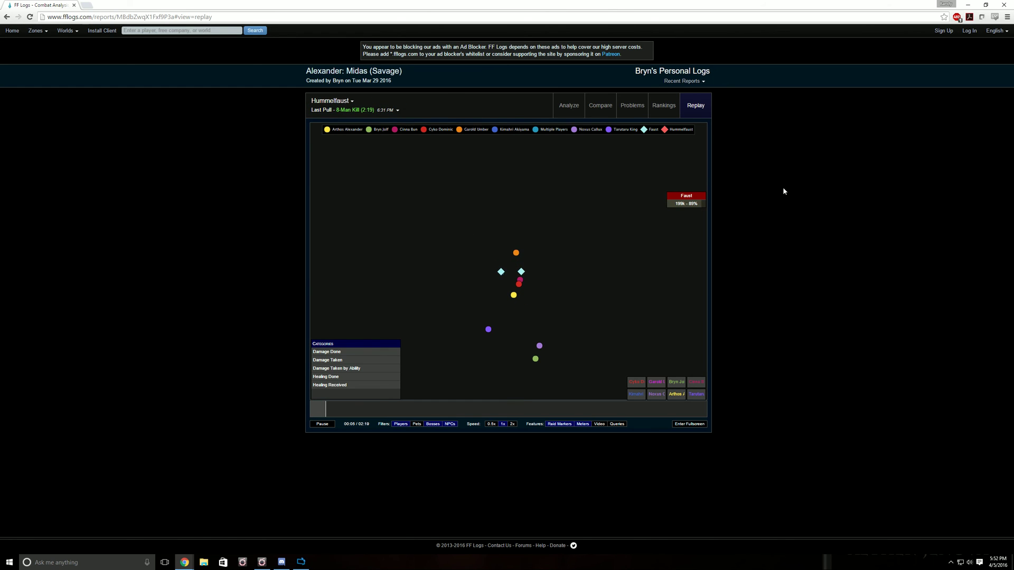
# Step: Step through browser history with Alt+Left/Right back to the bard's events comparison page
pyautogui.hotkey('alt', 'Left')
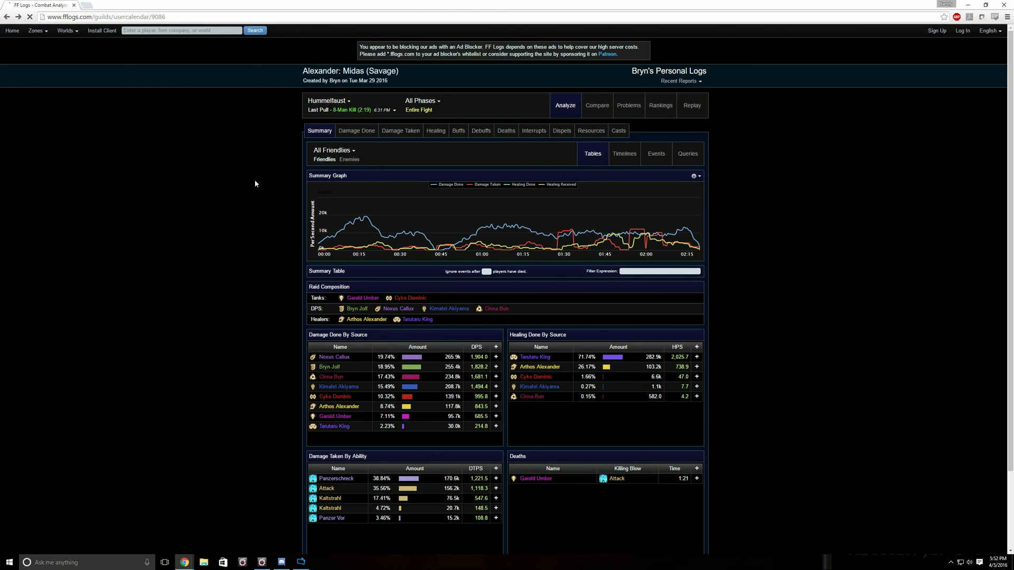
pyautogui.hotkey('alt', 'Left')
pyautogui.hotkey('alt', 'Right')
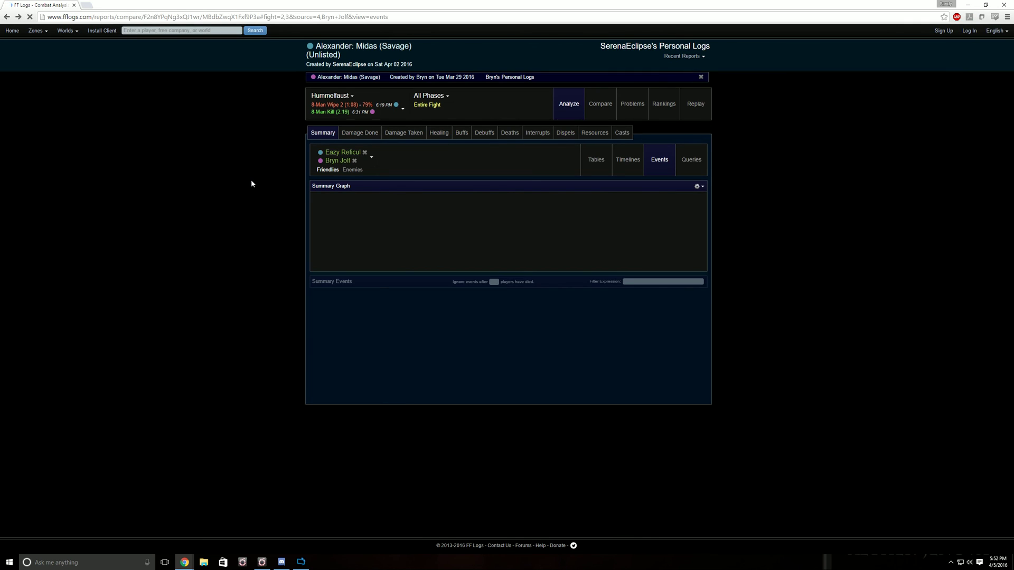
pyautogui.hotkey('alt', 'Right')
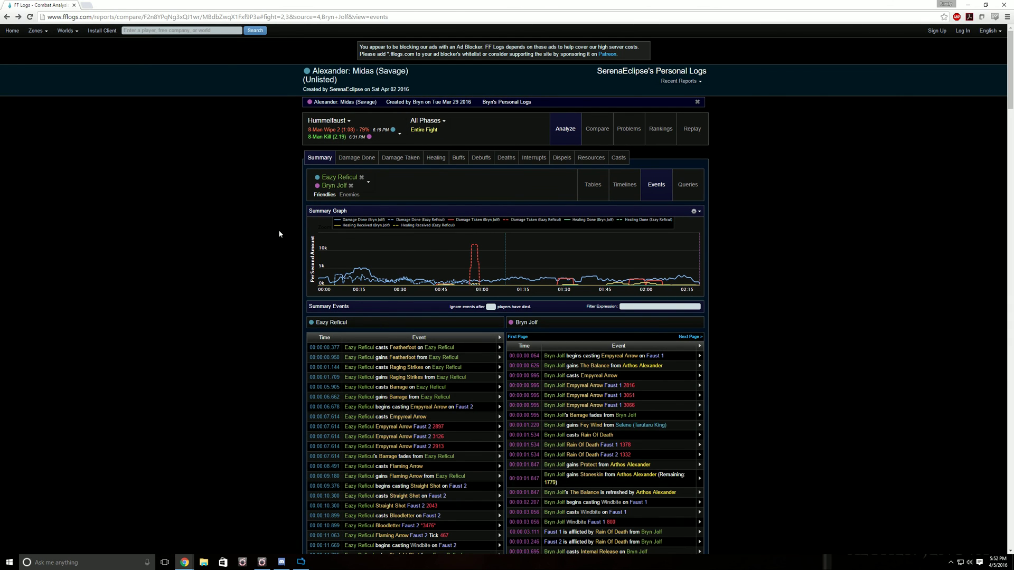